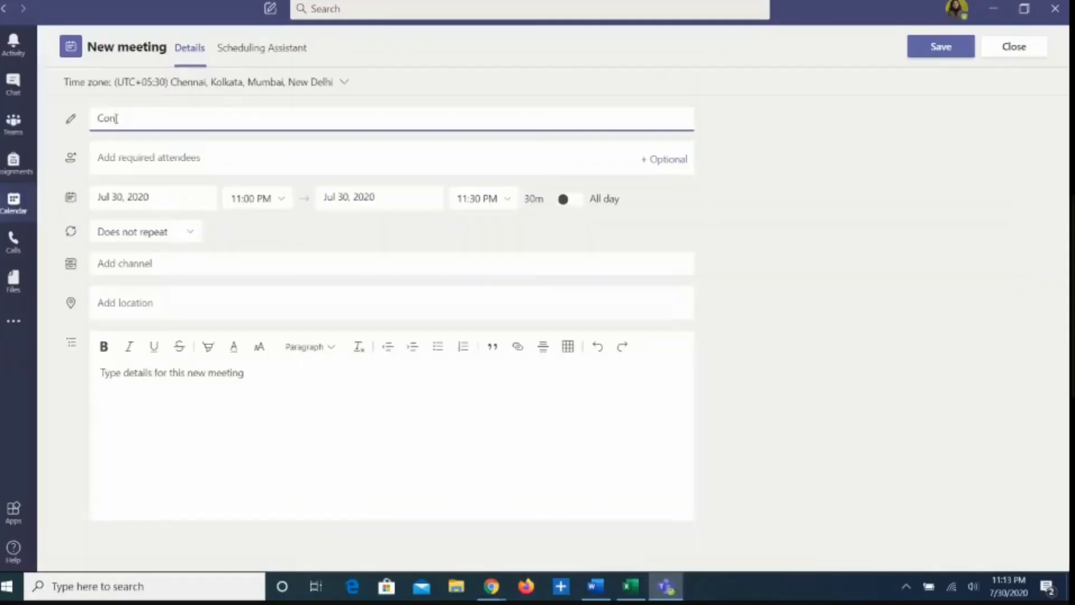
Schedule the meeting titled "Controlling Whiteboard Annotations!!" in the General channel of the Meeting Trial team.
text(trolling)
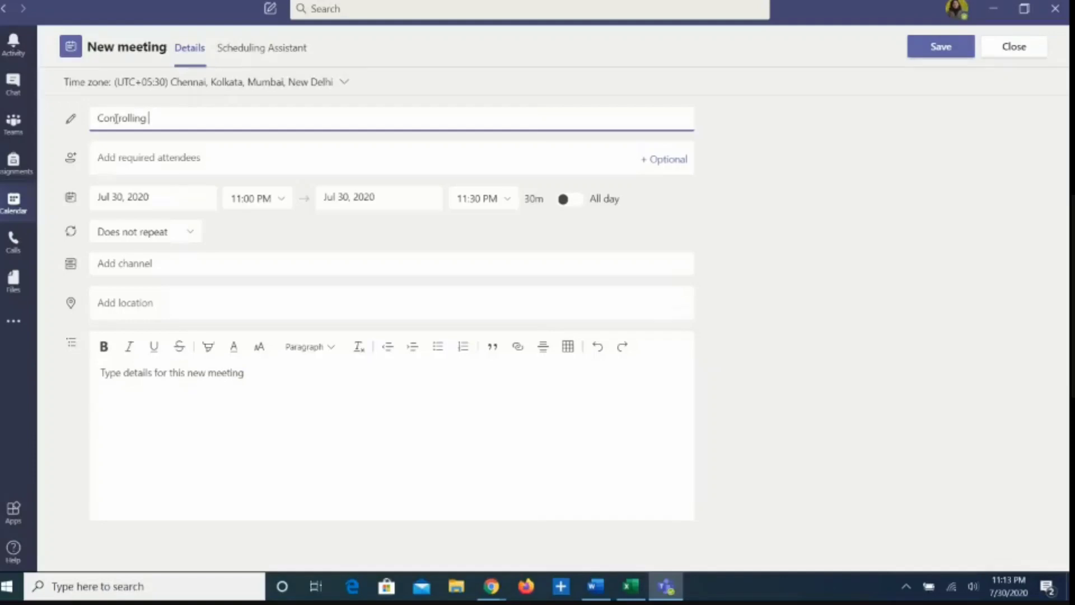
text( Whiteboard Annotations!!)
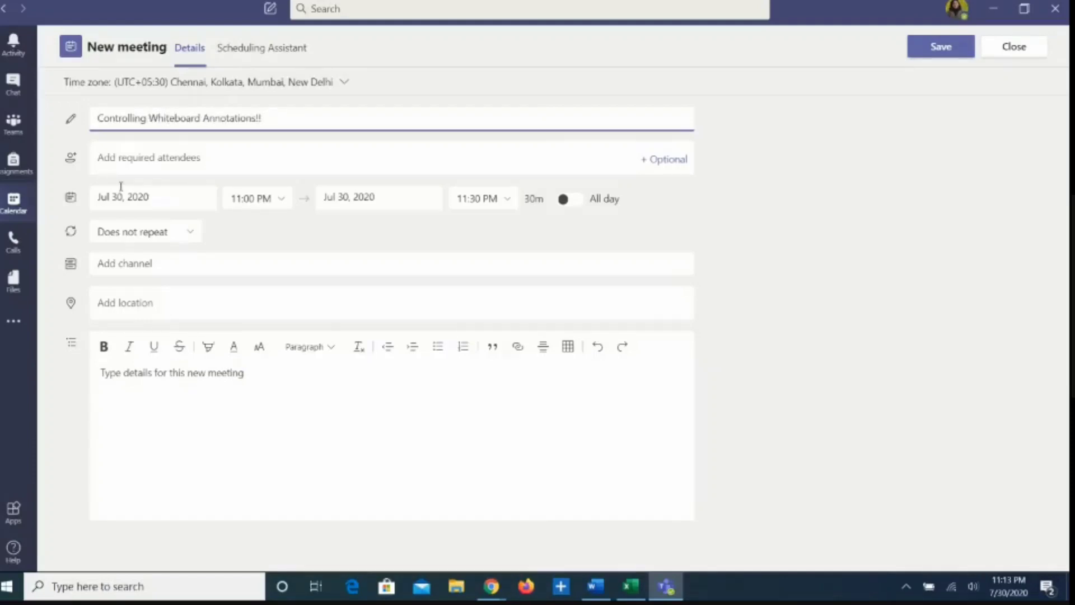
click(115, 264)
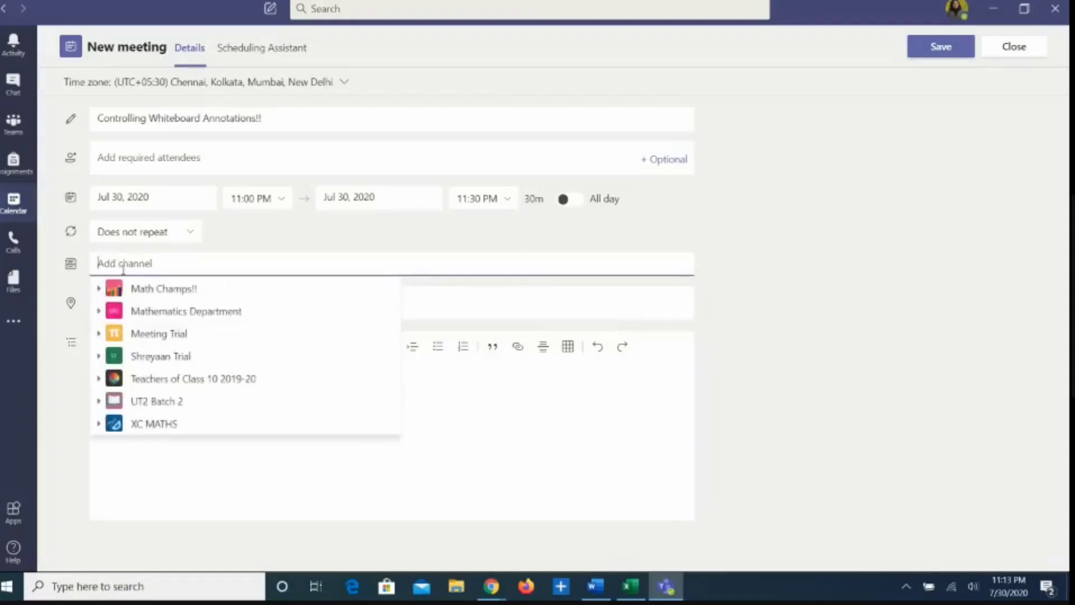
click(140, 336)
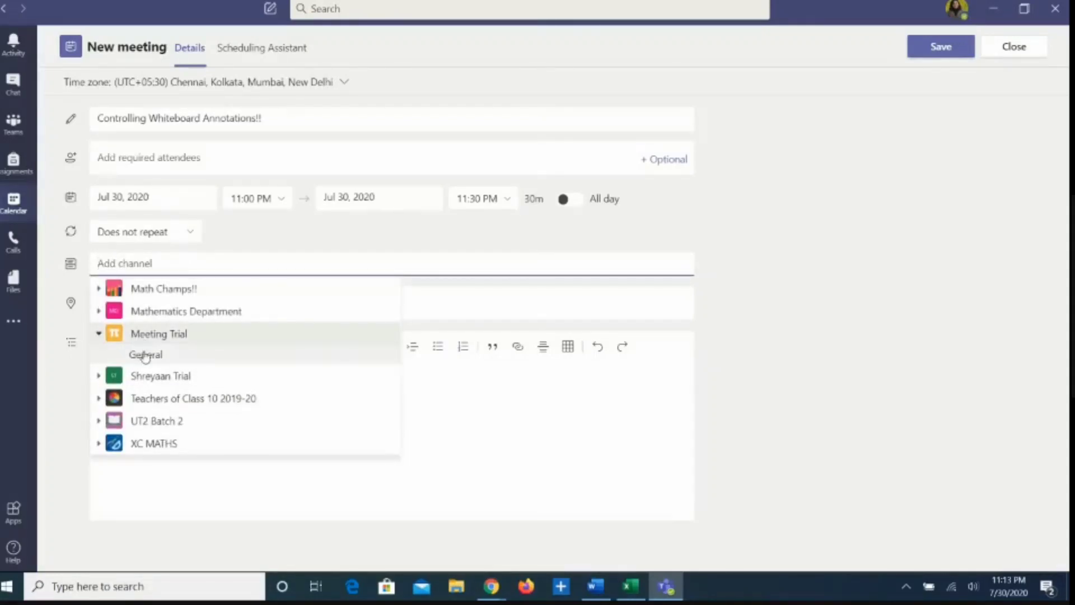
click(145, 355)
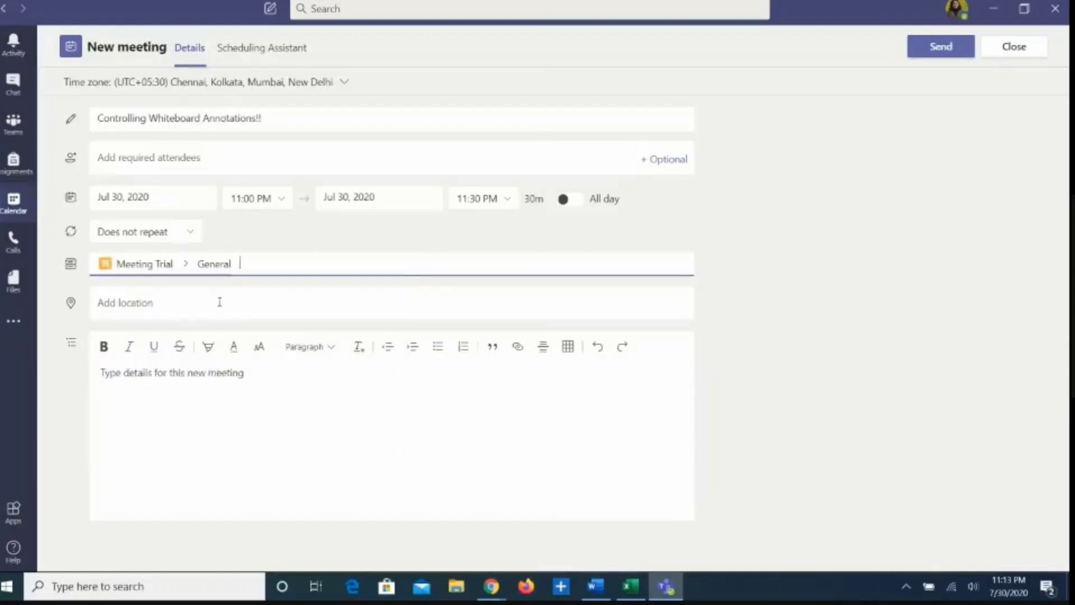
click(155, 333)
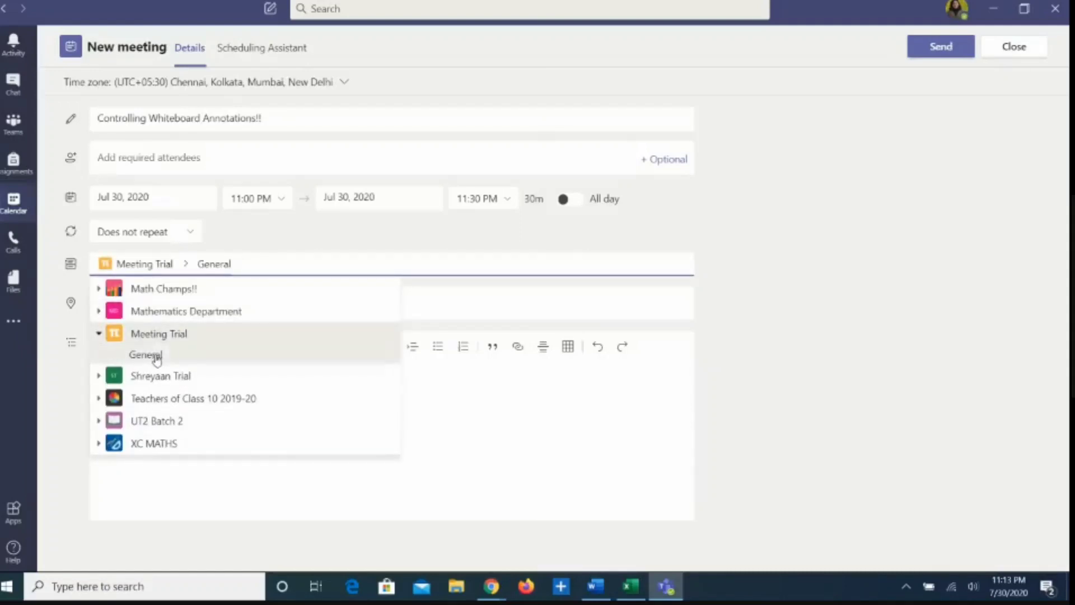
click(156, 358)
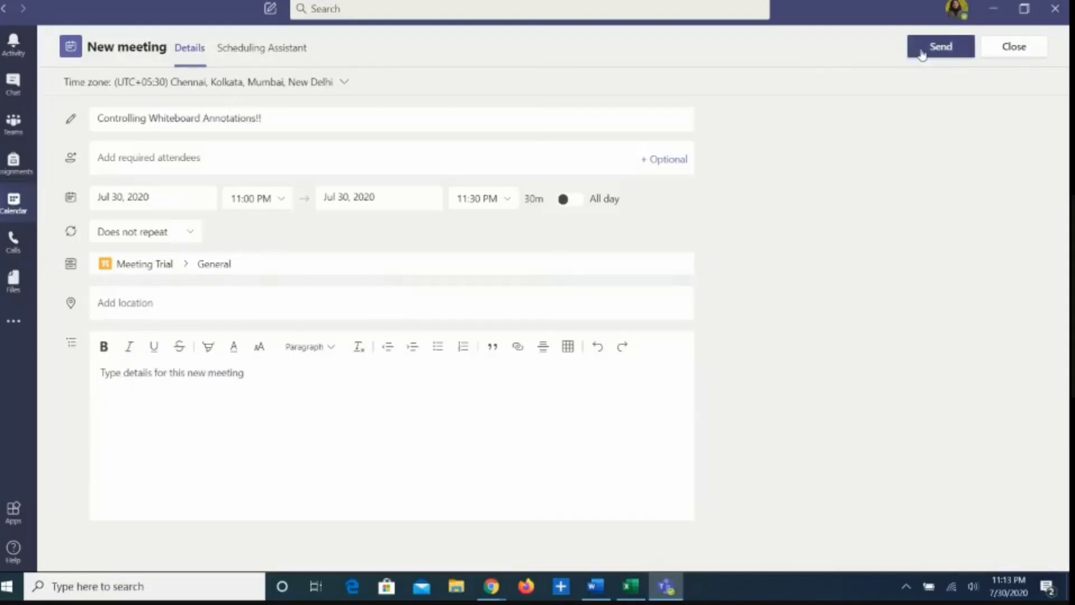
click(921, 54)
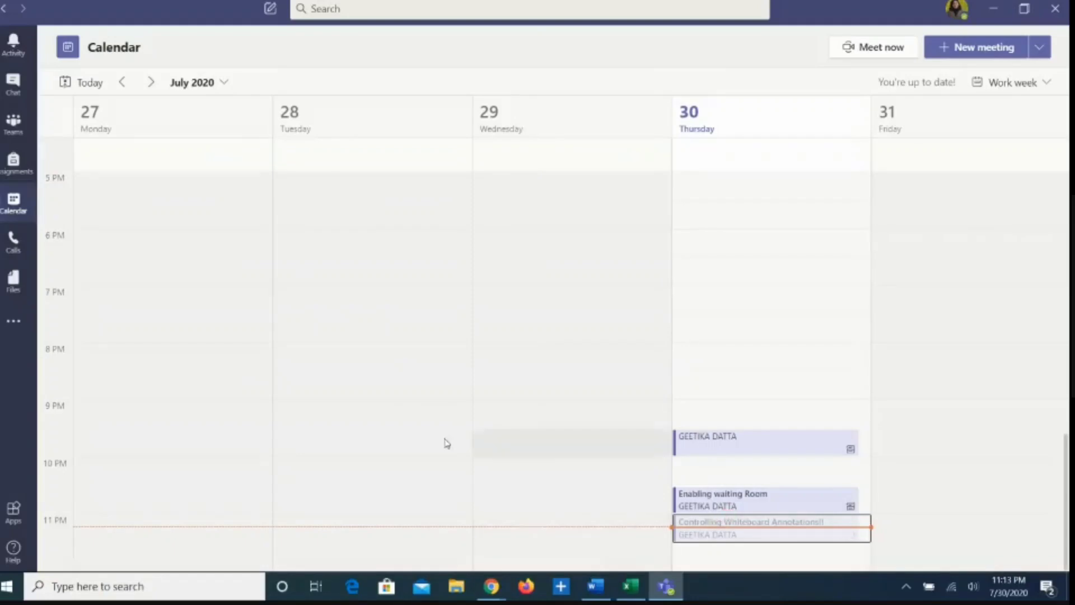
Open the scheduled "Controlling Whiteboard Annotations!!" meeting from Thursday the 30th and join it.
click(772, 528)
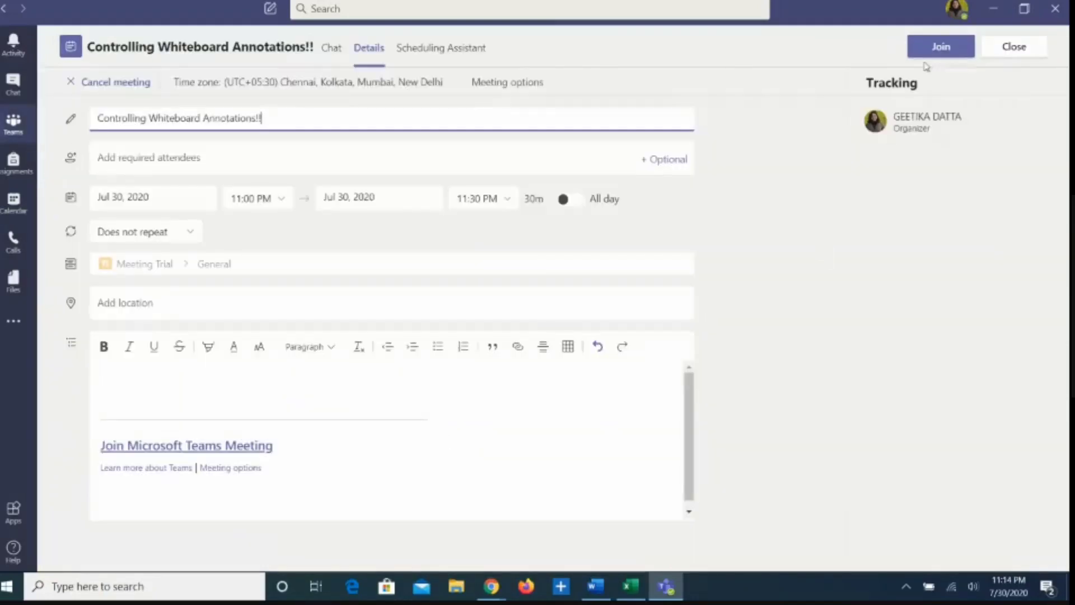
click(939, 49)
click(542, 340)
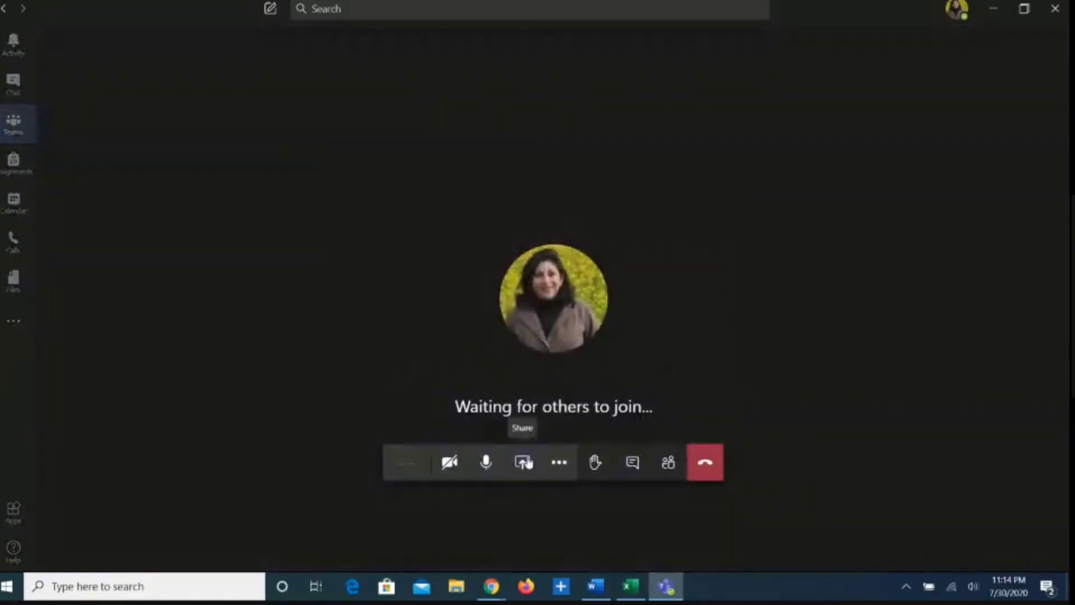
Share Microsoft Whiteboard inside Teams in the meeting, using the present mode where only you can edit.
click(525, 463)
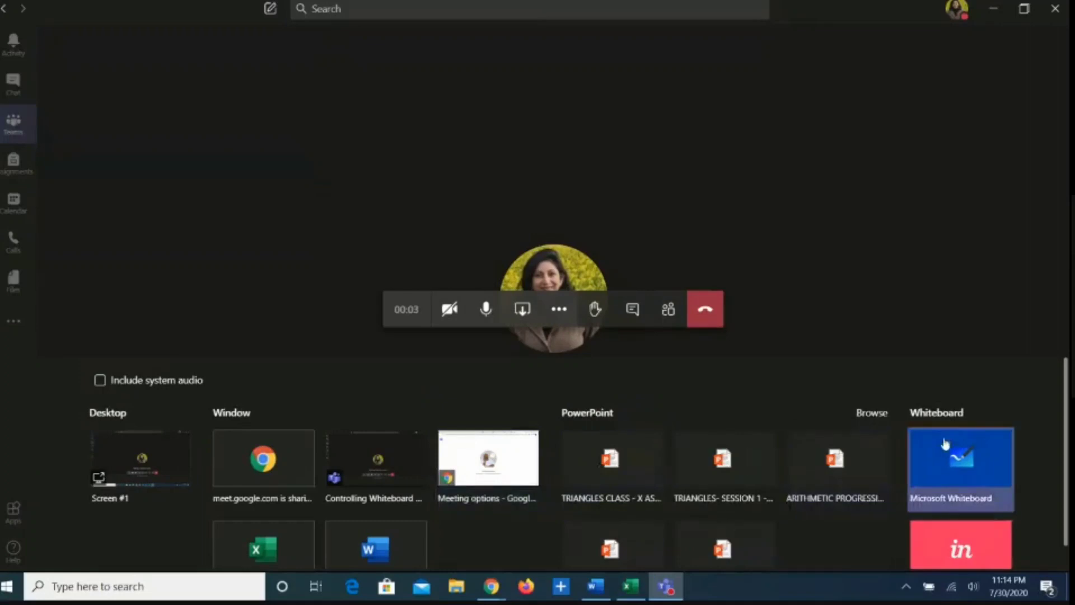
click(942, 451)
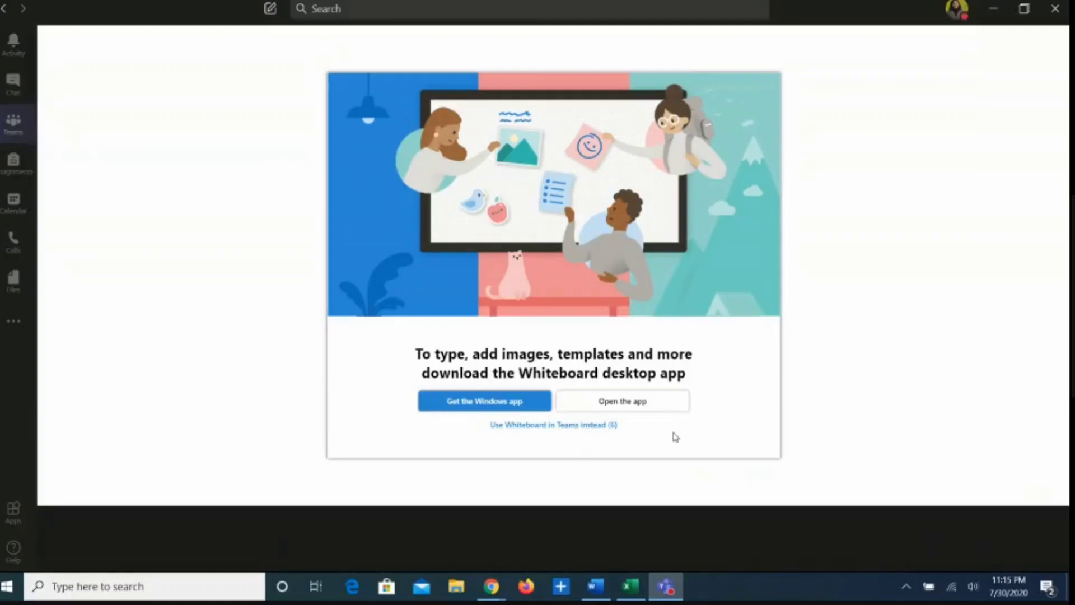
click(553, 426)
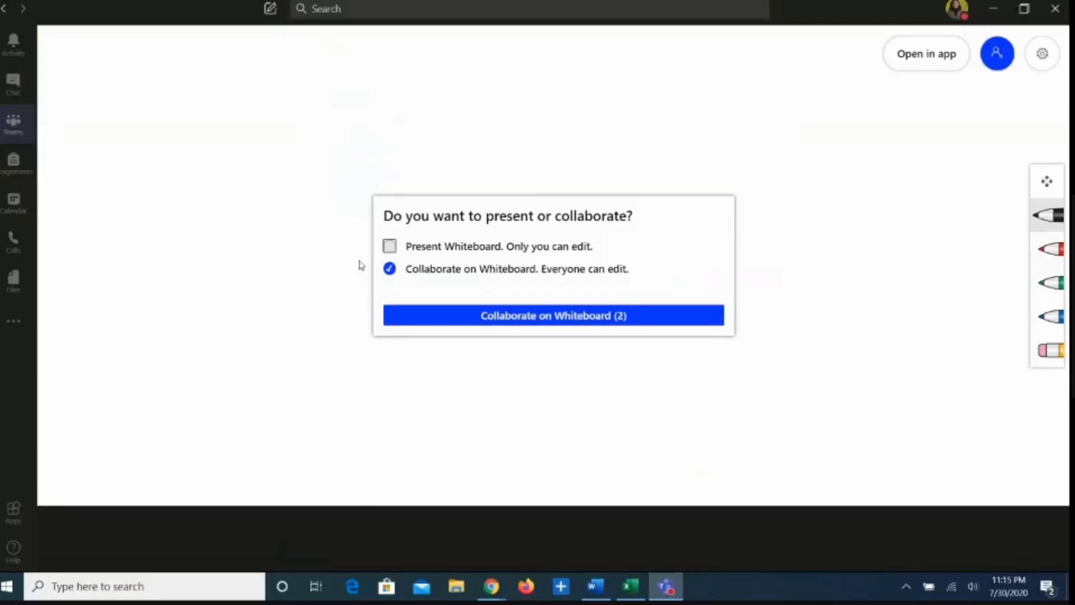
click(390, 247)
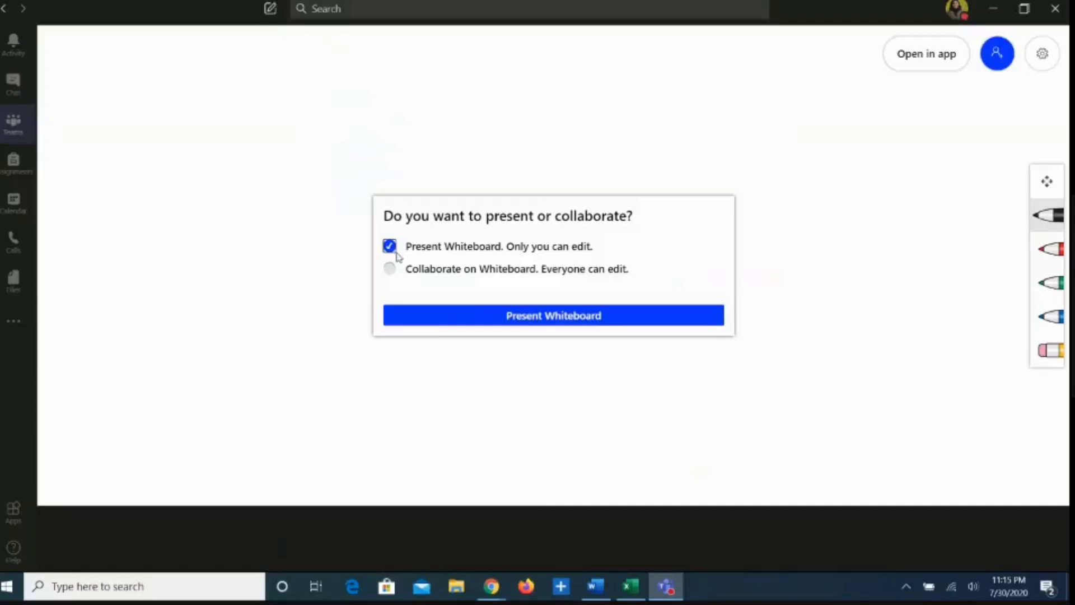
click(438, 318)
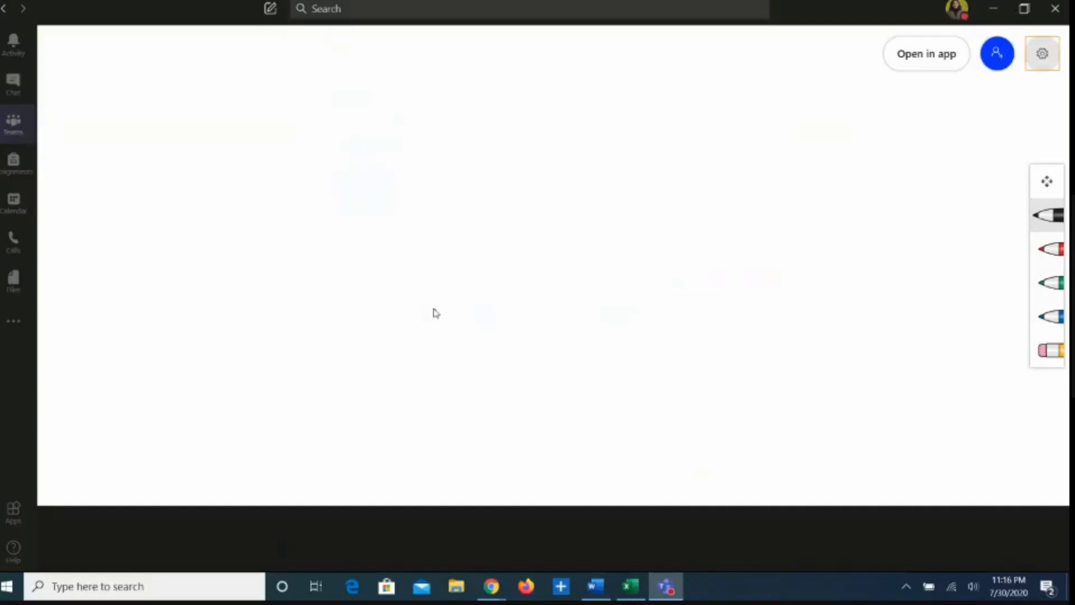
Allow other participants to edit in the whiteboard settings, revoke that permission again and close the settings.
click(1040, 59)
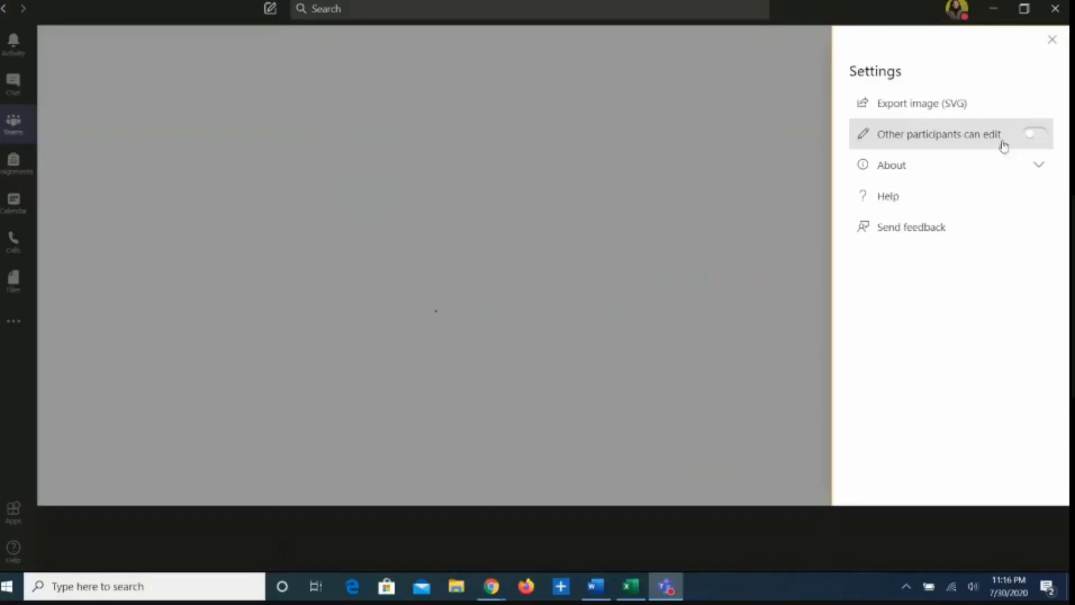
click(1031, 138)
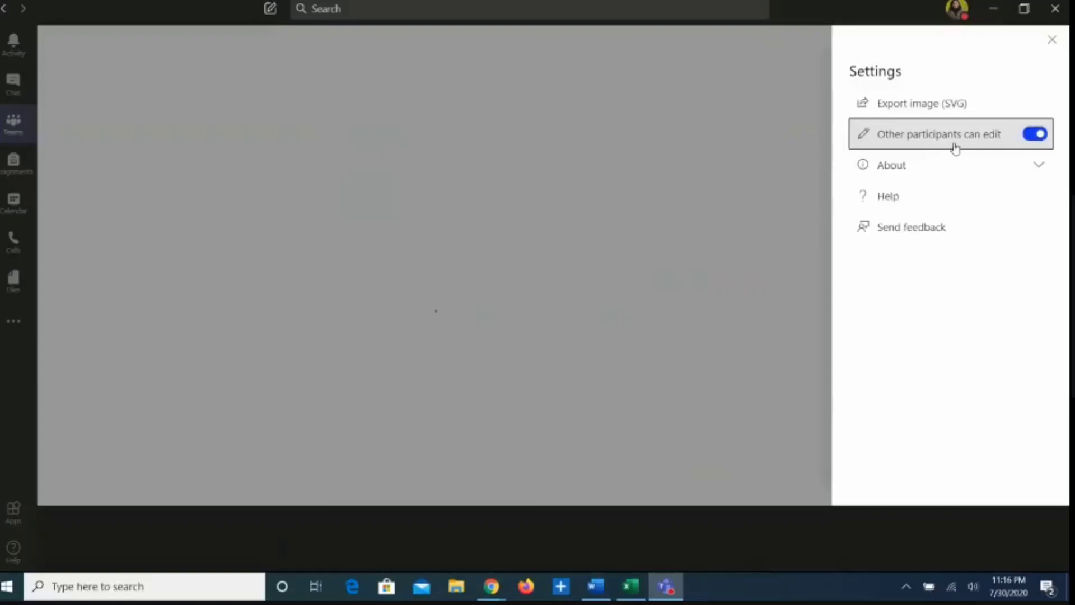
click(1028, 142)
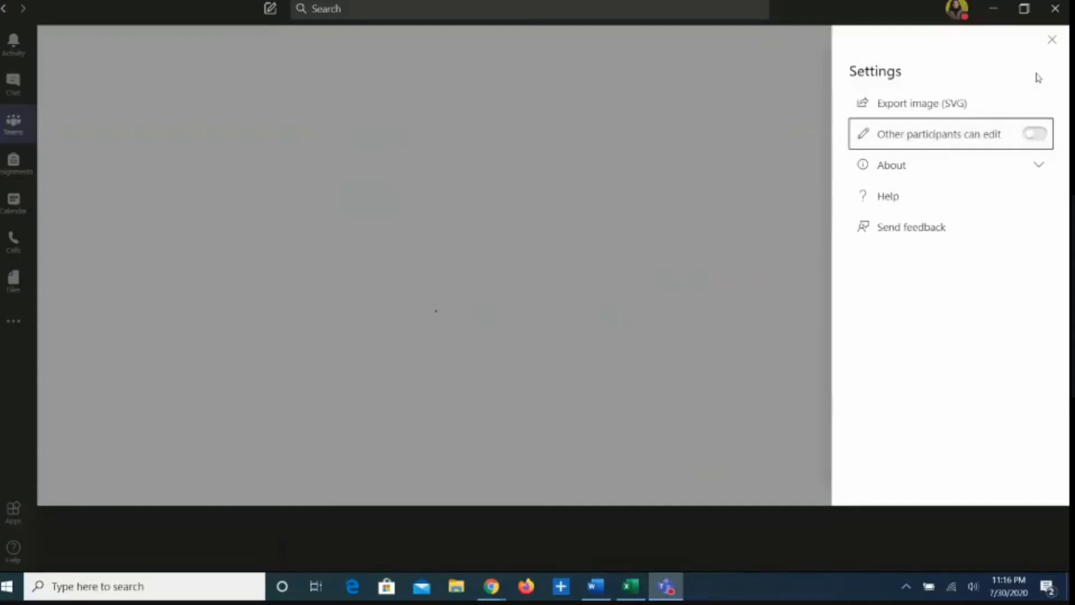
click(1052, 42)
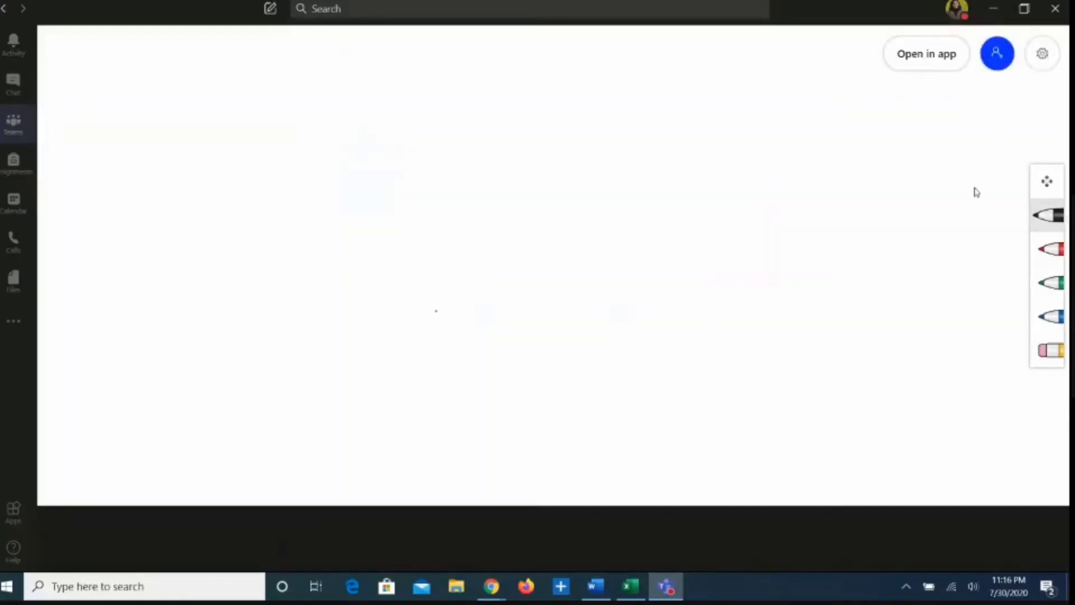
Handwrite "Quadratic Equation" in red across the upper part of the whiteboard.
click(1052, 253)
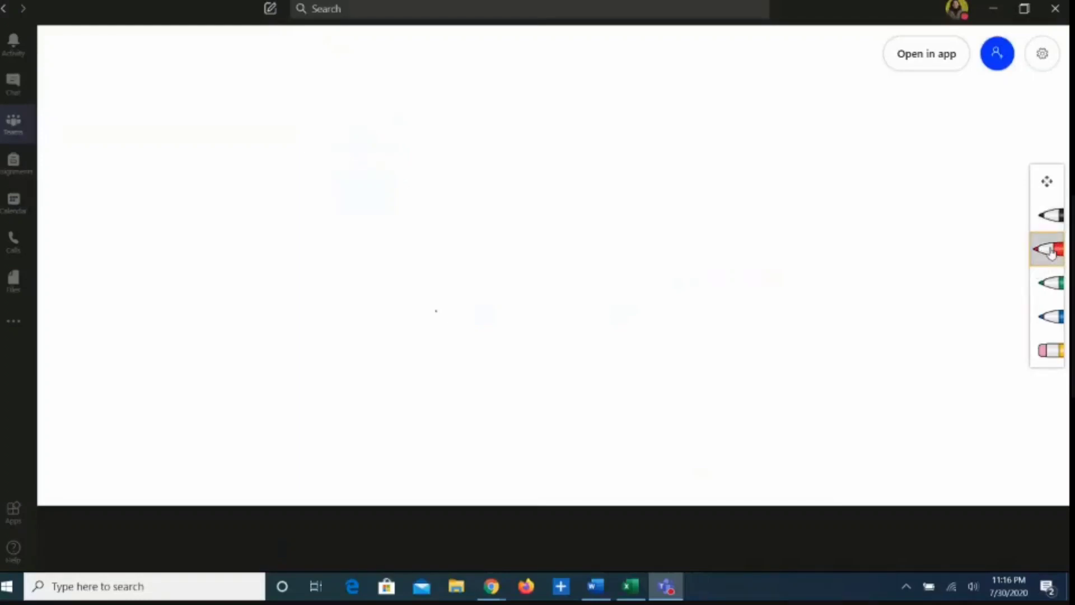
mouse_move(192, 132)
mouse_down()
mouse_move(162, 160)
mouse_move(216, 205)
mouse_move(318, 201)
mouse_move(336, 217)
mouse_move(389, 206)
mouse_move(435, 166)
mouse_move(451, 193)
mouse_move(490, 197)
mouse_up()
click(450, 163)
drag(409, 188, 429, 188)
mouse_move(536, 166)
mouse_down()
mouse_move(564, 150)
mouse_move(578, 192)
mouse_move(558, 265)
mouse_move(644, 202)
mouse_move(641, 215)
mouse_move(782, 185)
mouse_up()
drag(712, 166, 728, 164)
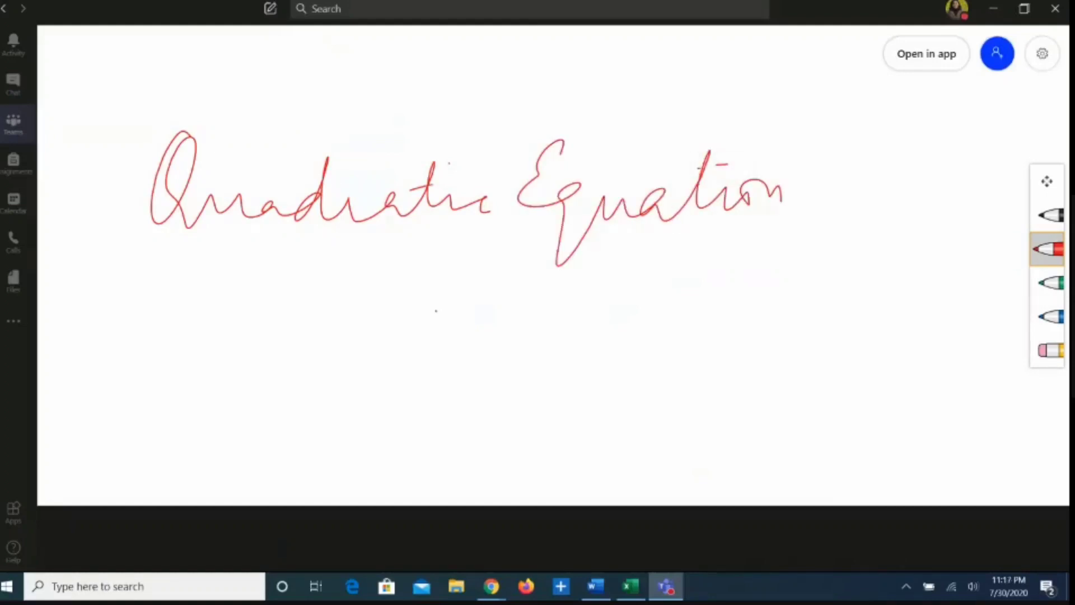
Handwrite the expression b² − 4ac in green beneath the red "Quadratic Equation" heading.
click(1048, 282)
mouse_move(261, 288)
mouse_down()
mouse_move(277, 345)
mouse_move(250, 363)
mouse_up()
mouse_move(284, 276)
mouse_down()
mouse_move(291, 305)
mouse_move(315, 297)
mouse_up()
drag(311, 350, 344, 340)
mouse_move(402, 285)
mouse_down()
mouse_move(405, 335)
mouse_move(388, 359)
mouse_up()
drag(444, 320, 446, 355)
mouse_move(493, 320)
mouse_down()
mouse_move(473, 324)
mouse_move(500, 351)
mouse_up()
Handwrite "Nature of Roots" in blue beneath the green expression.
click(1049, 316)
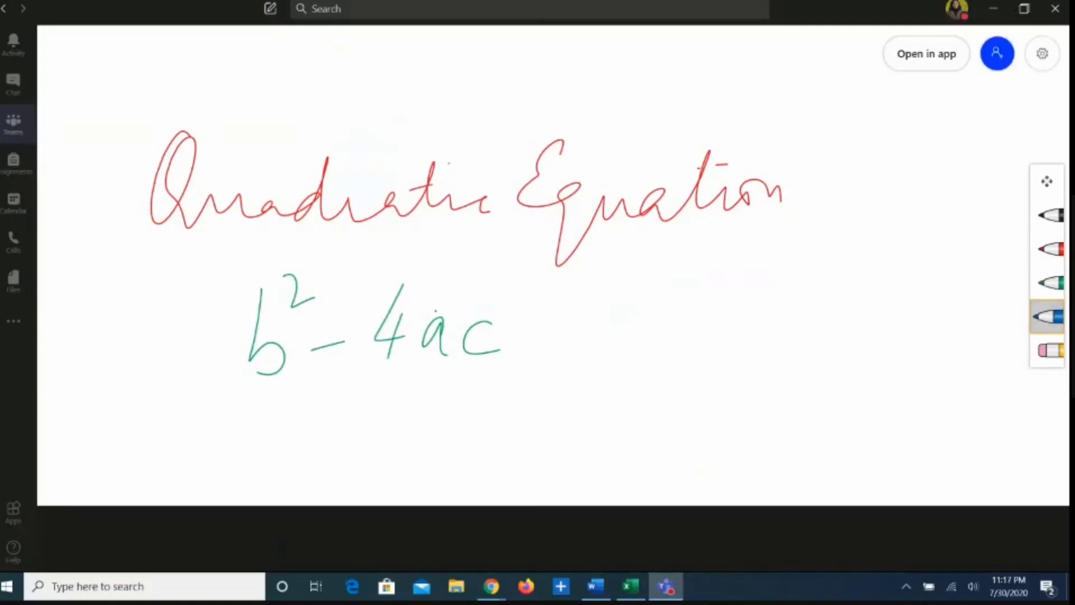
drag(129, 398, 110, 468)
drag(125, 398, 159, 453)
drag(172, 386, 159, 452)
mouse_move(180, 417)
mouse_down()
mouse_move(210, 417)
mouse_move(239, 448)
mouse_move(267, 450)
mouse_move(311, 425)
mouse_move(358, 448)
mouse_up()
drag(220, 417, 282, 412)
mouse_move(411, 417)
mouse_down()
mouse_move(429, 434)
mouse_move(457, 398)
mouse_up()
drag(457, 398, 434, 490)
mouse_move(507, 392)
mouse_down()
mouse_move(498, 440)
mouse_move(538, 414)
mouse_move(613, 425)
mouse_move(639, 415)
mouse_move(641, 442)
mouse_up()
drag(602, 400, 650, 391)
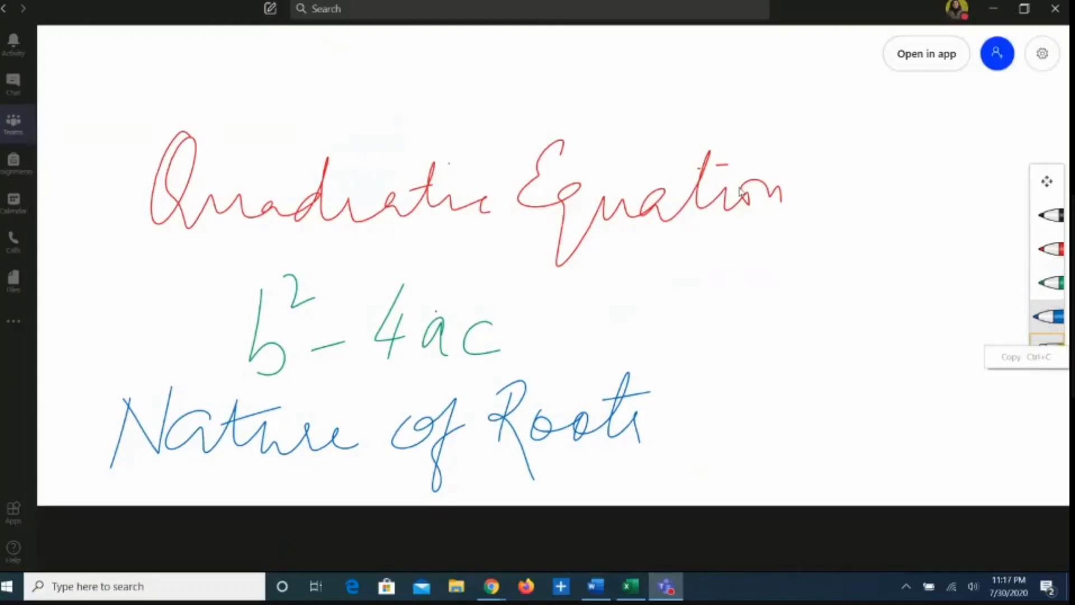
Erase the red, green and blue handwriting from the whiteboard.
click(1049, 361)
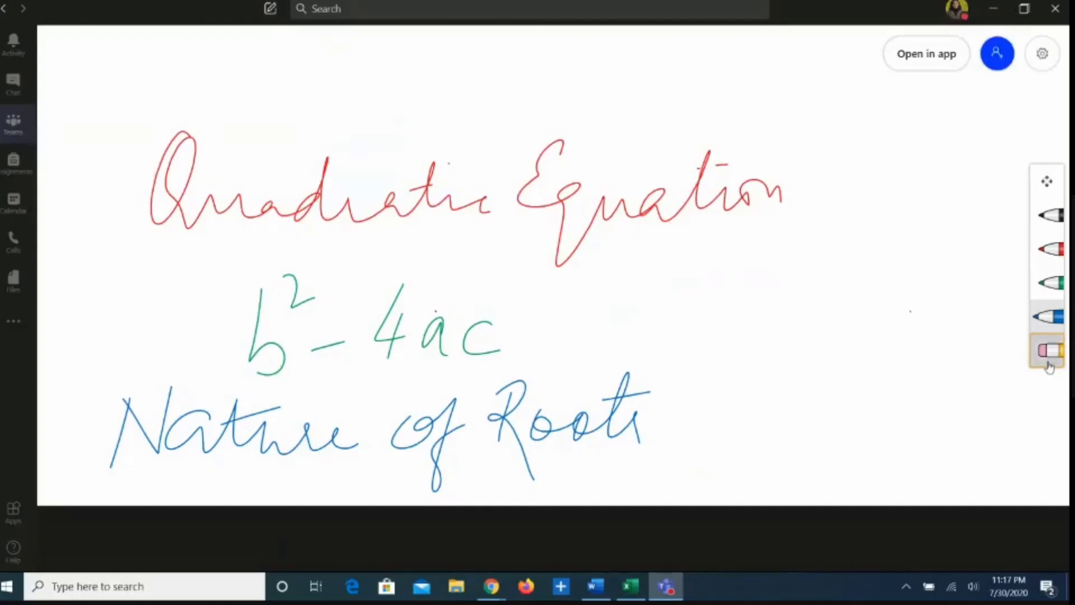
mouse_move(728, 164)
mouse_down()
mouse_move(84, 230)
mouse_move(385, 67)
mouse_up()
Draw crossing horizontal and vertical axes in red with arrowheads, labelling the origin O and both ends of the horizontal axis X.
click(1048, 249)
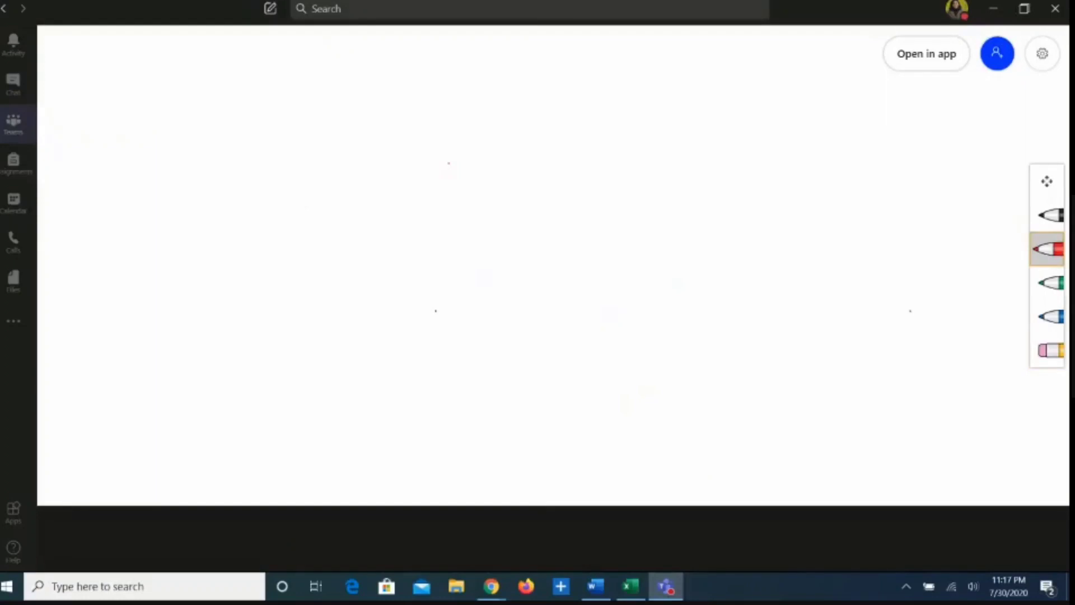
drag(247, 254, 866, 221)
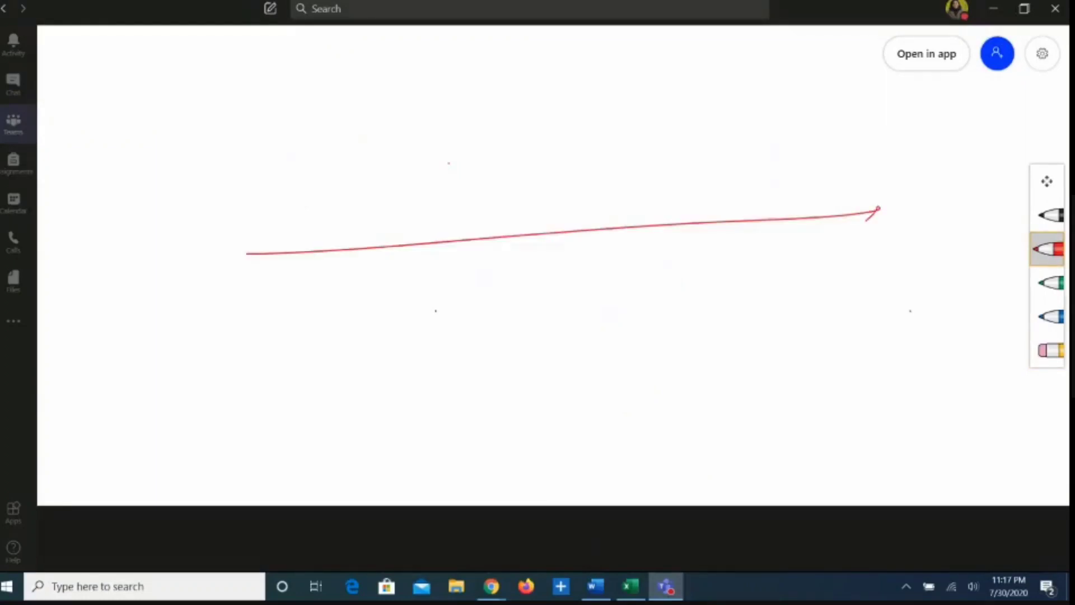
mouse_move(291, 229)
mouse_down()
mouse_move(247, 255)
mouse_move(270, 273)
mouse_up()
mouse_move(497, 112)
mouse_down()
mouse_move(515, 168)
mouse_move(534, 502)
mouse_move(536, 488)
mouse_up()
drag(872, 204, 892, 243)
drag(901, 209, 840, 257)
mouse_move(549, 254)
mouse_down()
mouse_move(539, 285)
mouse_move(548, 255)
mouse_up()
drag(273, 292, 304, 324)
drag(296, 288, 279, 323)
Add tick marks along both red axes and draw a wavy curve passing through the horizontal axis near the origin.
drag(535, 238, 579, 242)
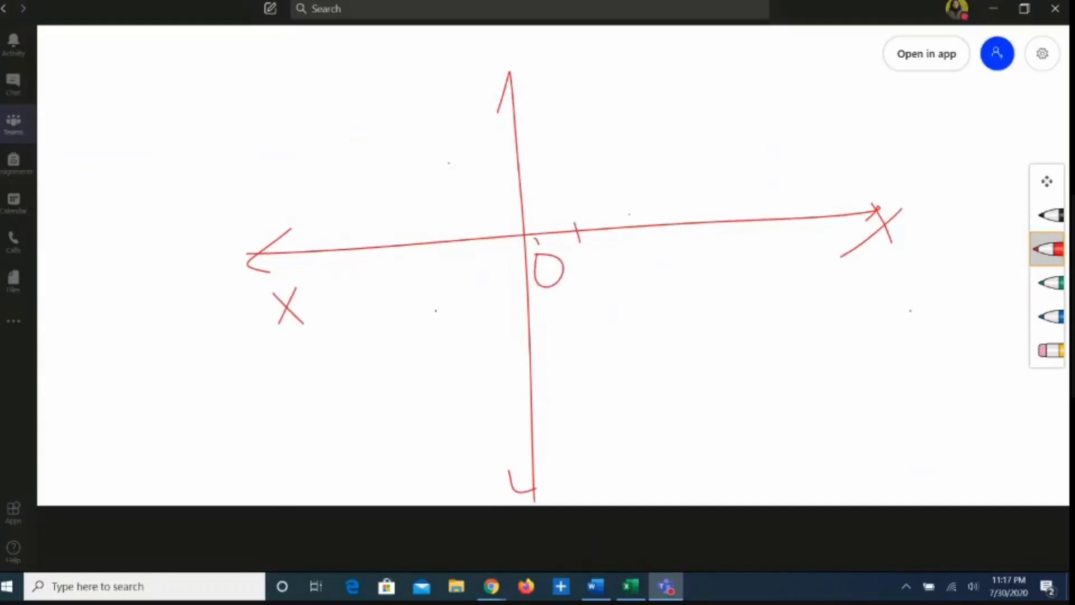
drag(630, 215, 631, 224)
drag(699, 208, 700, 230)
drag(460, 240, 460, 251)
drag(393, 243, 392, 262)
drag(512, 175, 528, 171)
mouse_move(351, 316)
mouse_down()
mouse_move(499, 288)
mouse_move(659, 292)
mouse_up()
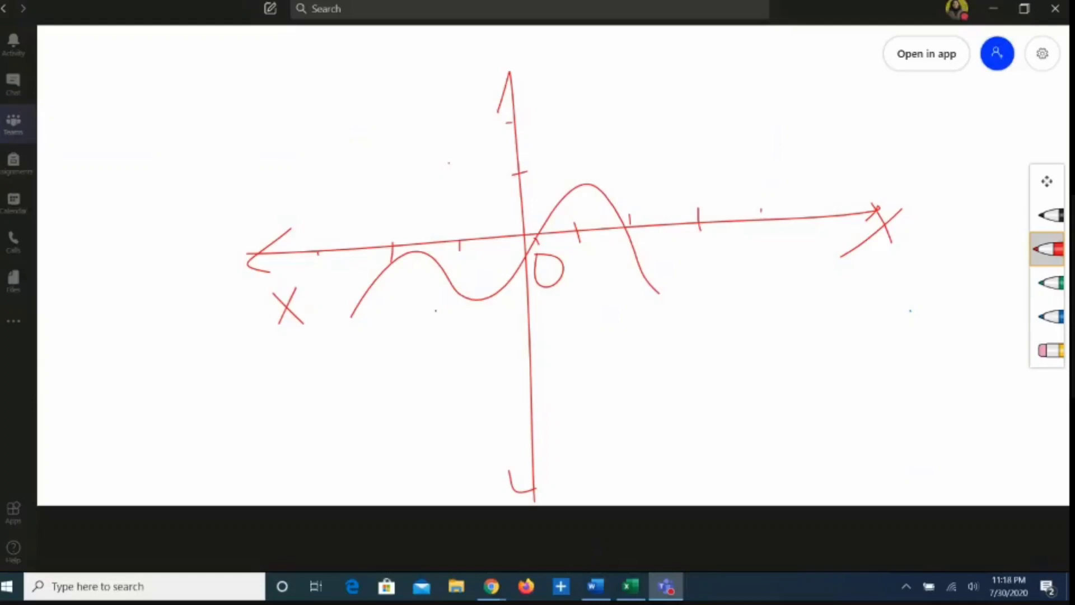
Handwrite the equation x² + 2x + 1 = 0 in red beside the graph, below the horizontal axis.
mouse_move(697, 299)
mouse_down()
mouse_move(702, 328)
mouse_move(727, 323)
mouse_up()
mouse_move(729, 279)
mouse_down()
mouse_move(731, 292)
mouse_move(754, 291)
mouse_move(775, 315)
mouse_up()
mouse_move(764, 307)
mouse_down()
mouse_move(763, 323)
mouse_move(810, 327)
mouse_up()
drag(821, 311, 844, 325)
mouse_move(860, 317)
mouse_down()
mouse_move(890, 308)
mouse_move(866, 322)
mouse_up()
drag(908, 285, 902, 319)
drag(911, 308, 931, 299)
drag(912, 317, 969, 302)
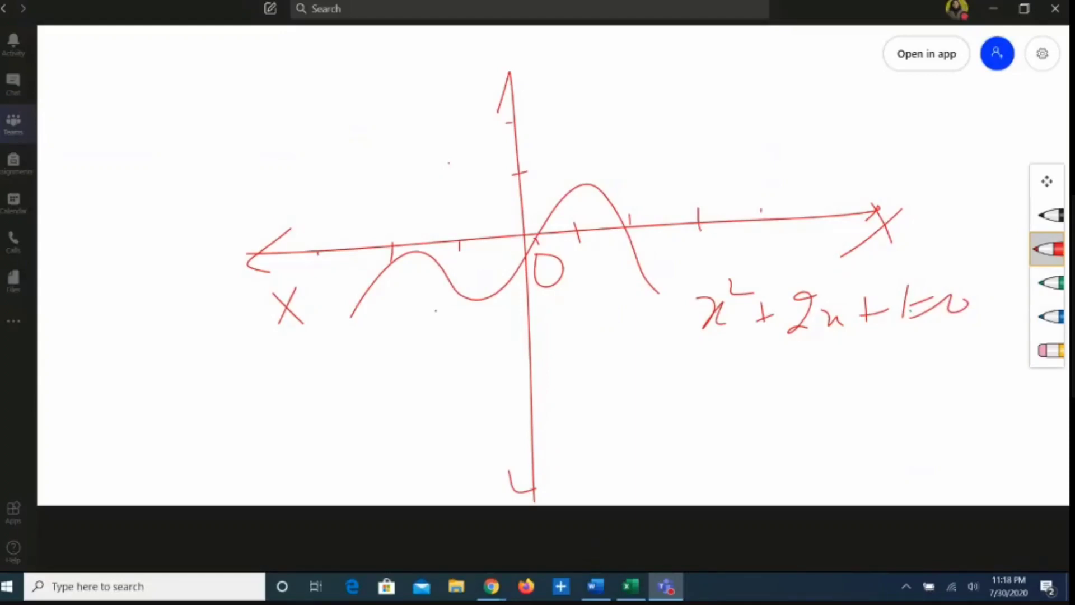
Handwrite the factored form (x + 1)² = 0 in red beneath the quadratic equation.
mouse_move(683, 383)
mouse_down()
mouse_move(680, 414)
mouse_move(708, 423)
mouse_move(753, 392)
mouse_up()
drag(743, 382, 740, 415)
drag(776, 374, 772, 405)
drag(683, 372, 687, 433)
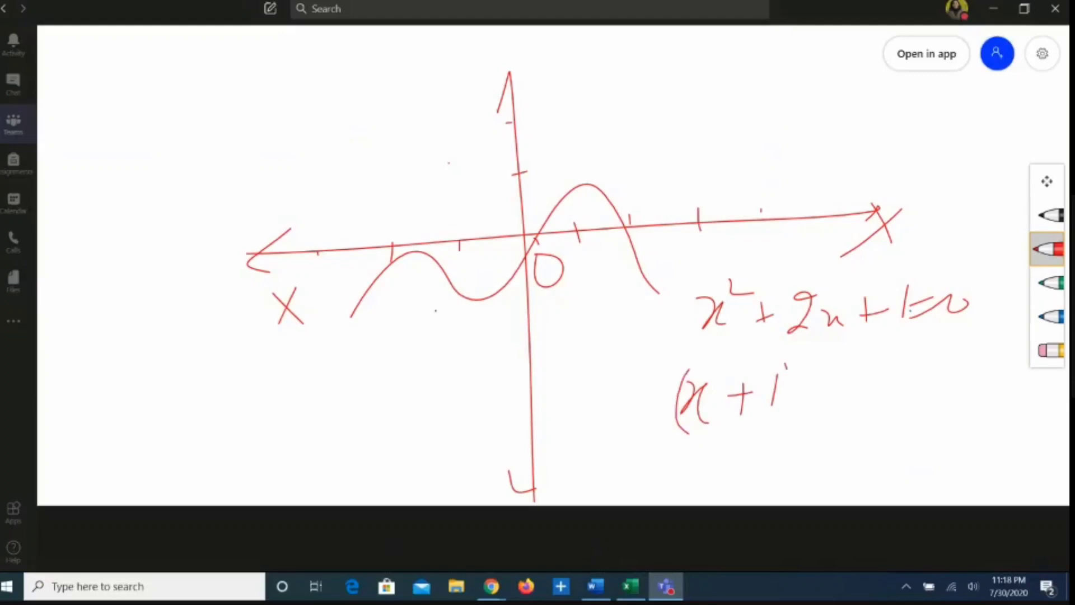
mouse_move(779, 371)
mouse_down()
mouse_move(786, 429)
mouse_move(817, 370)
mouse_up()
drag(810, 414, 840, 399)
drag(819, 426, 843, 415)
drag(880, 374, 887, 376)
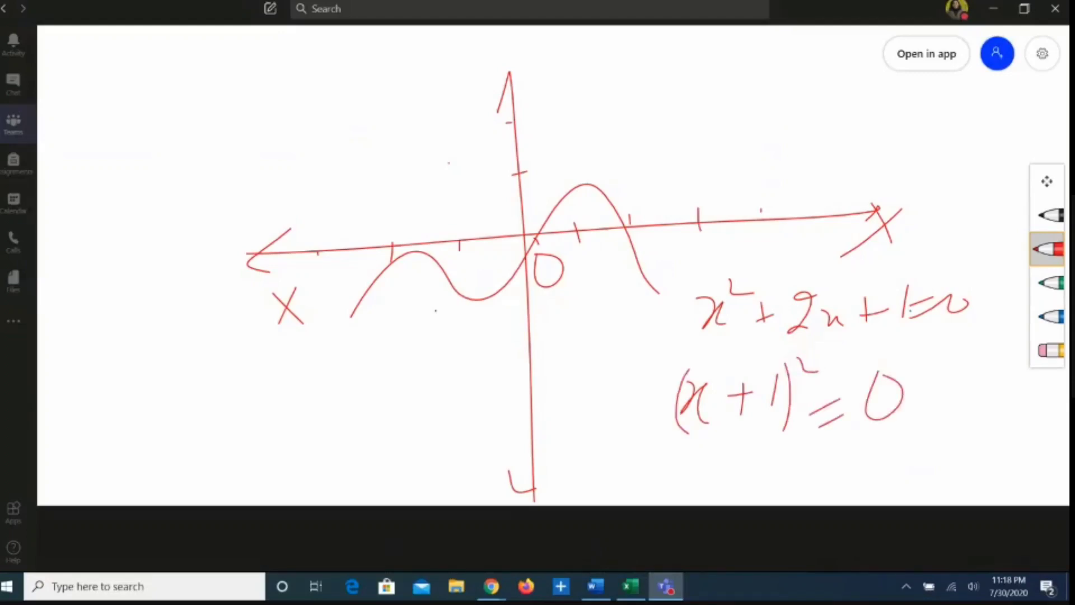
Handwrite the solution line beginning "x =" in red beneath the factored equation.
drag(729, 454, 754, 480)
drag(765, 465, 787, 456)
drag(771, 475, 784, 470)
drag(851, 438, 847, 454)
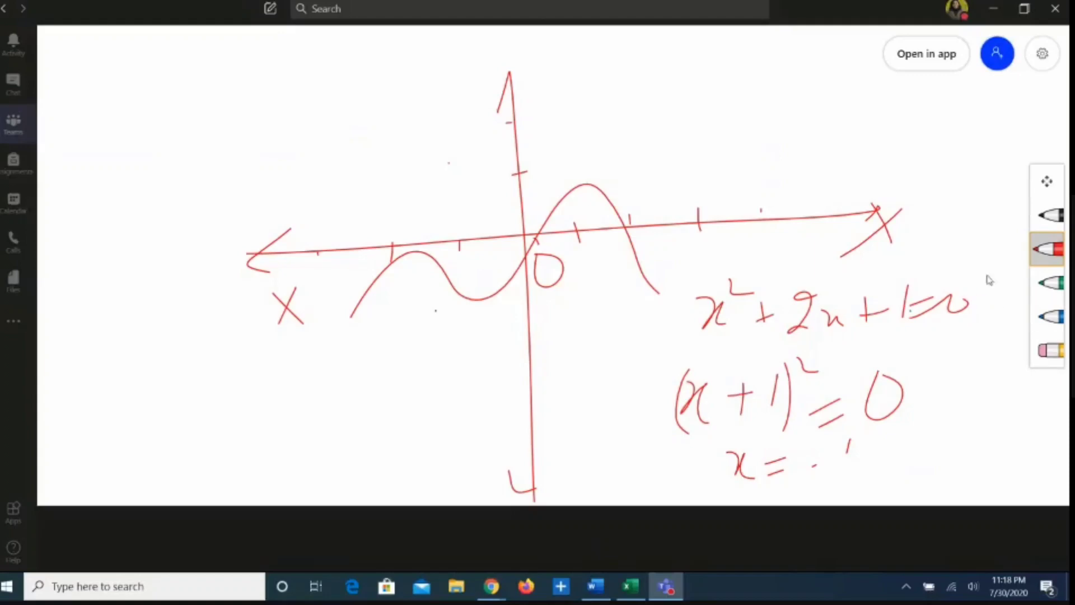
Open the whiteboard settings to examine the editing permission for other participants.
click(1042, 55)
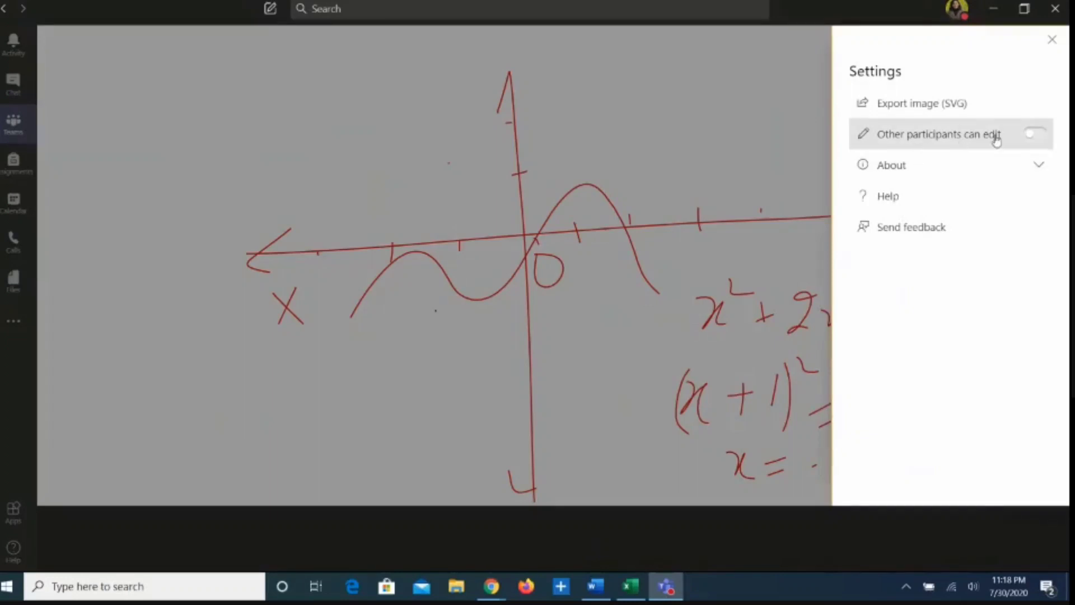
click(783, 166)
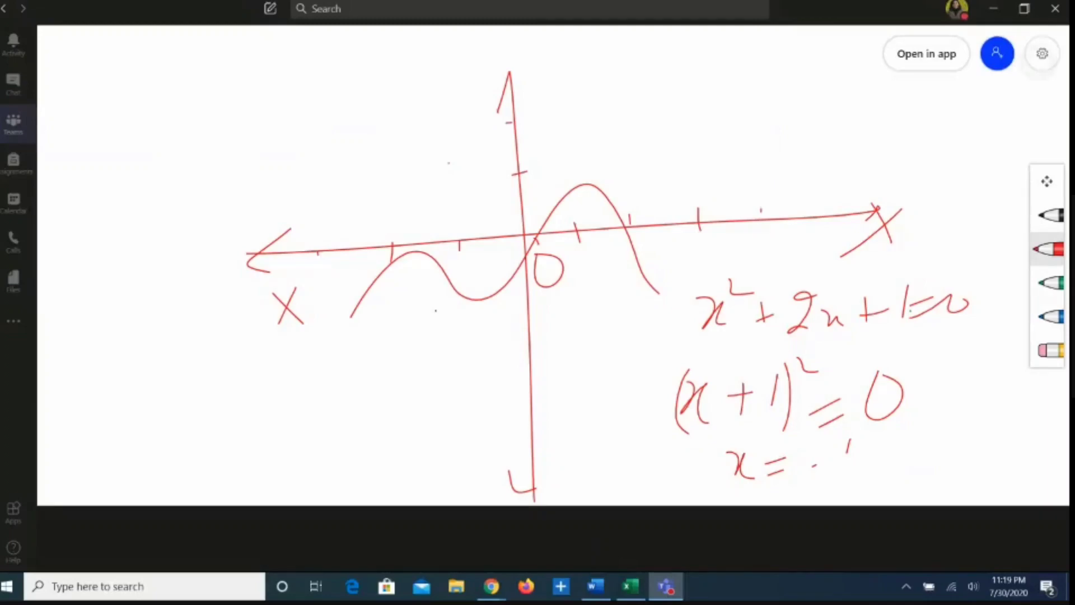
click(1042, 53)
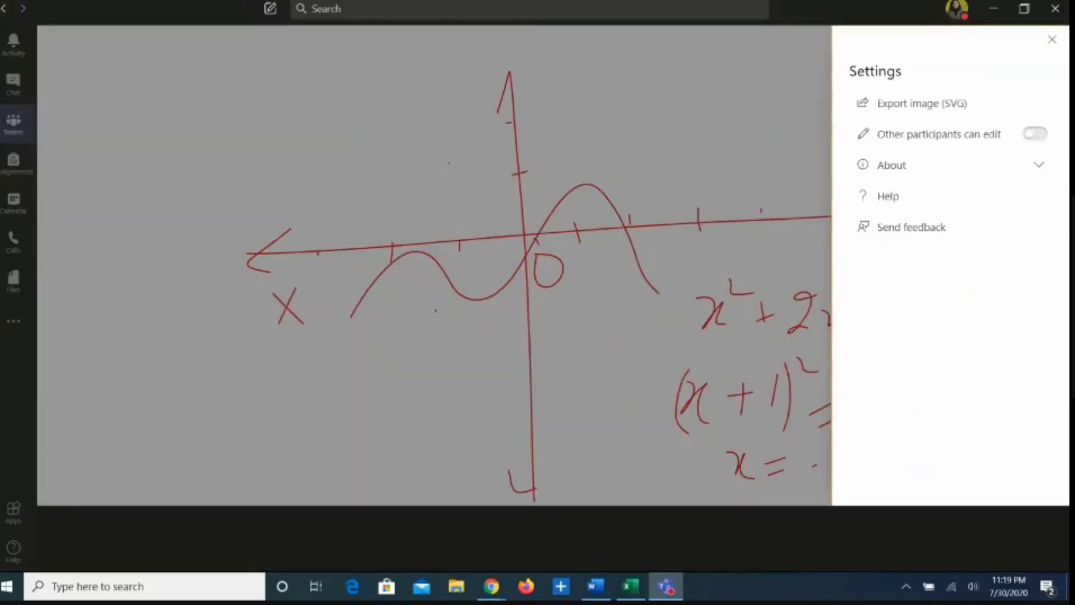
Turn off private viewing for participants in the meeting's device settings, then hide the device settings.
click(553, 499)
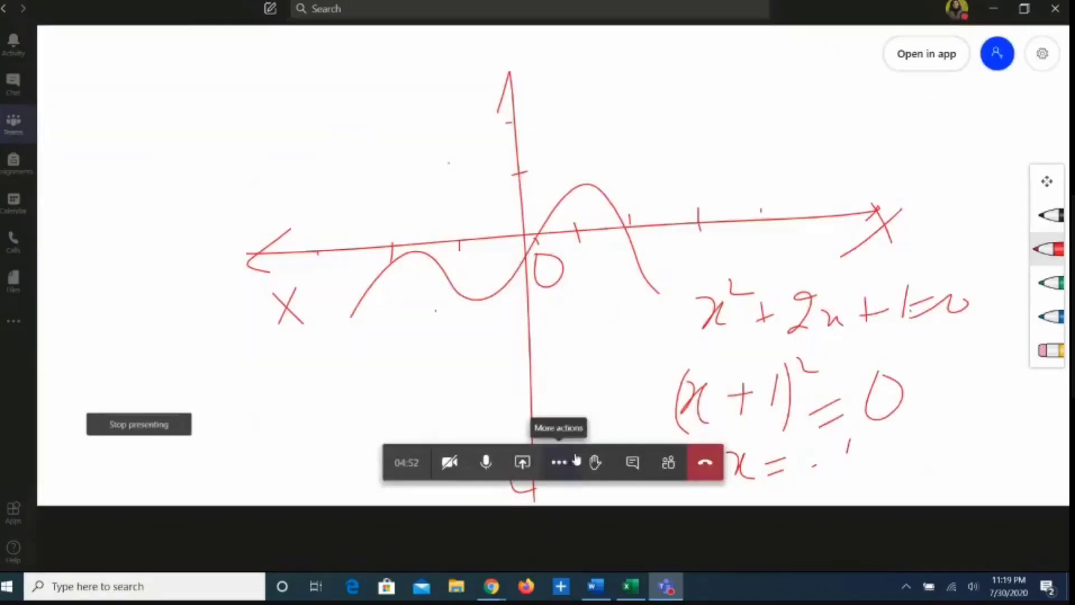
click(560, 467)
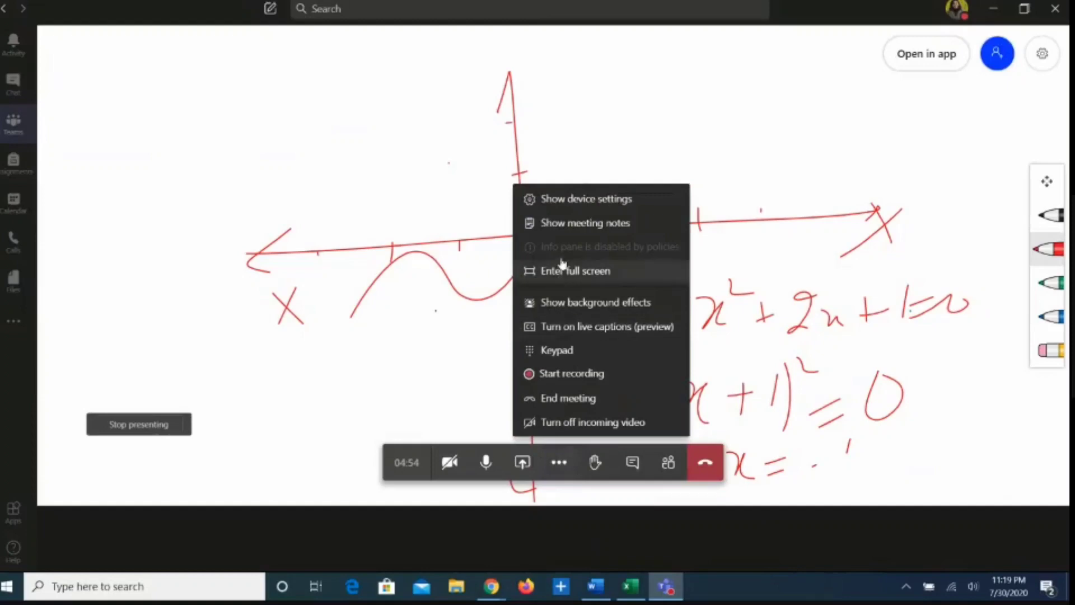
click(562, 206)
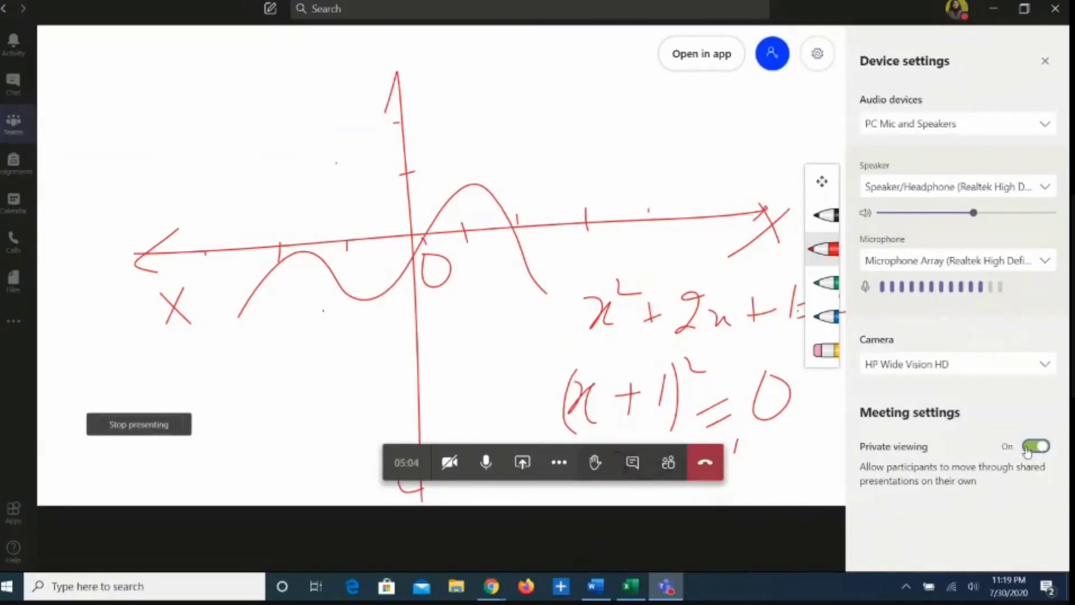
click(1027, 450)
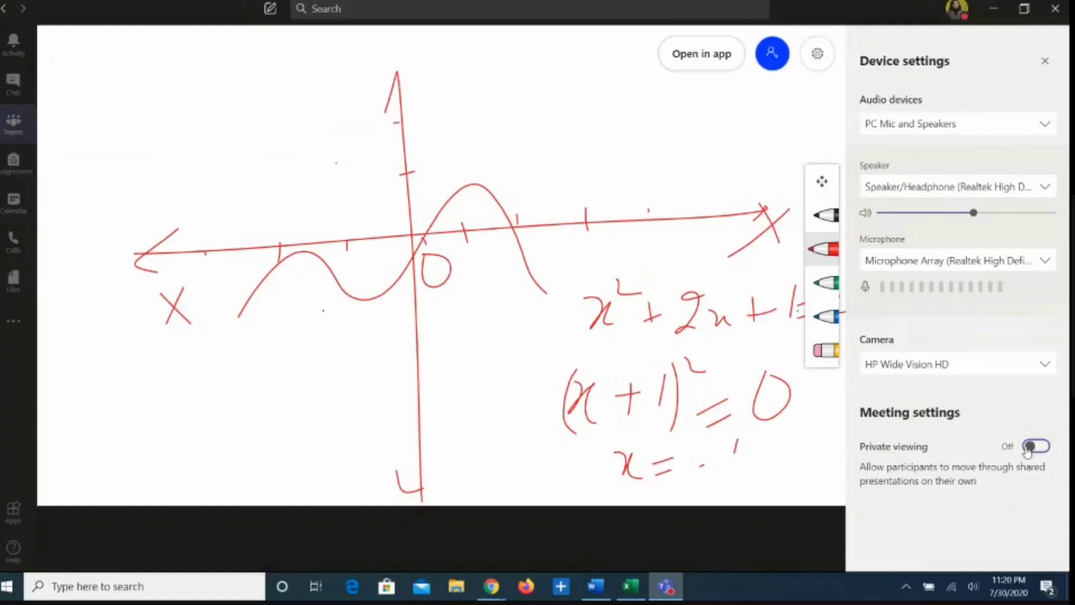
mouse_move(833, 494)
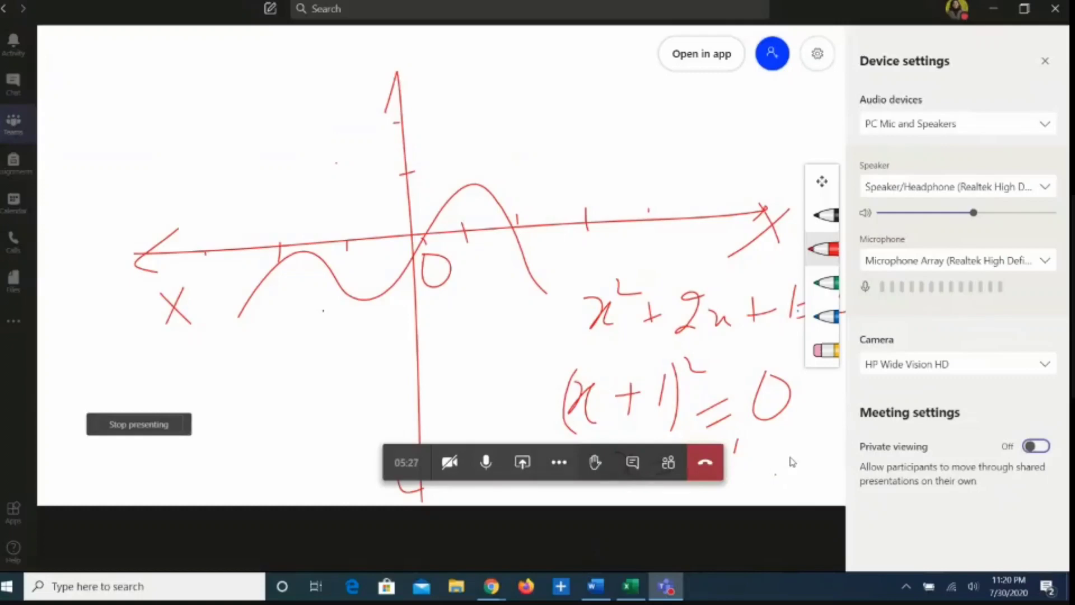
click(556, 466)
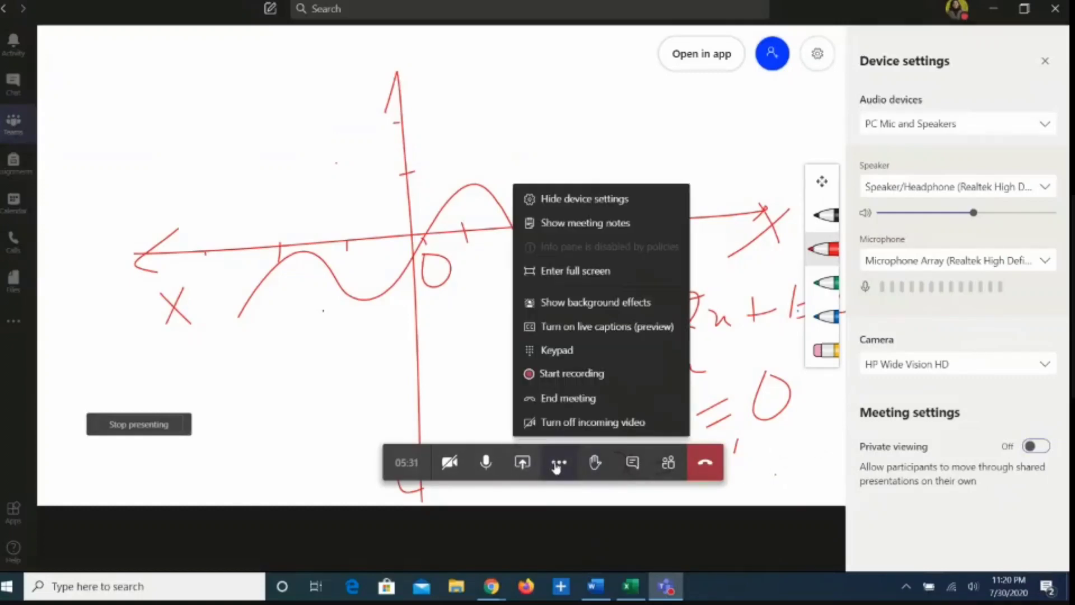
click(583, 199)
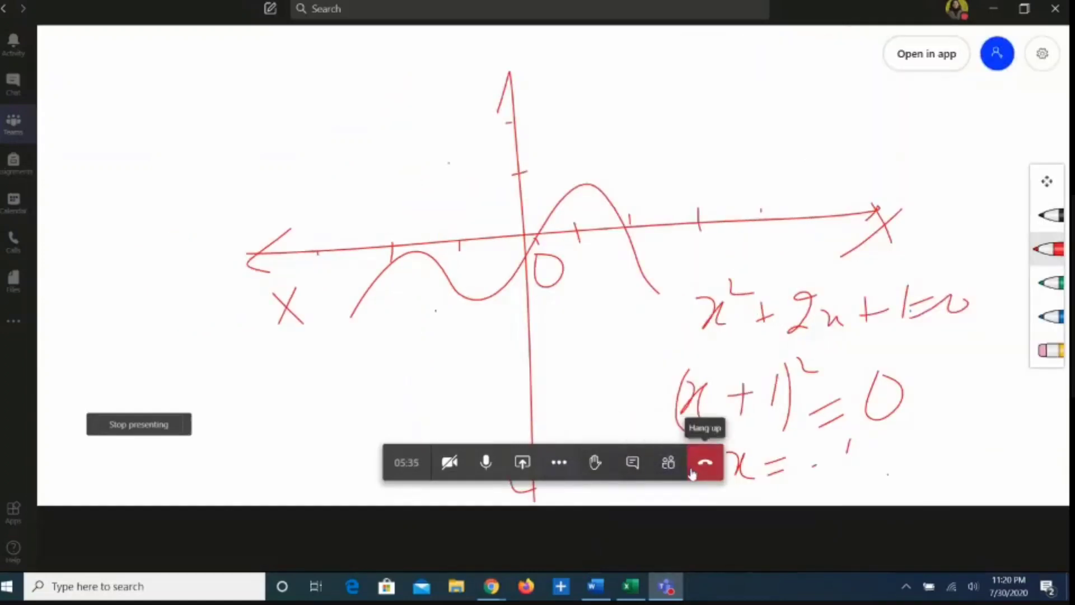
Erase the red graph, axes and handwritten equations from the whiteboard with the eraser.
click(1047, 350)
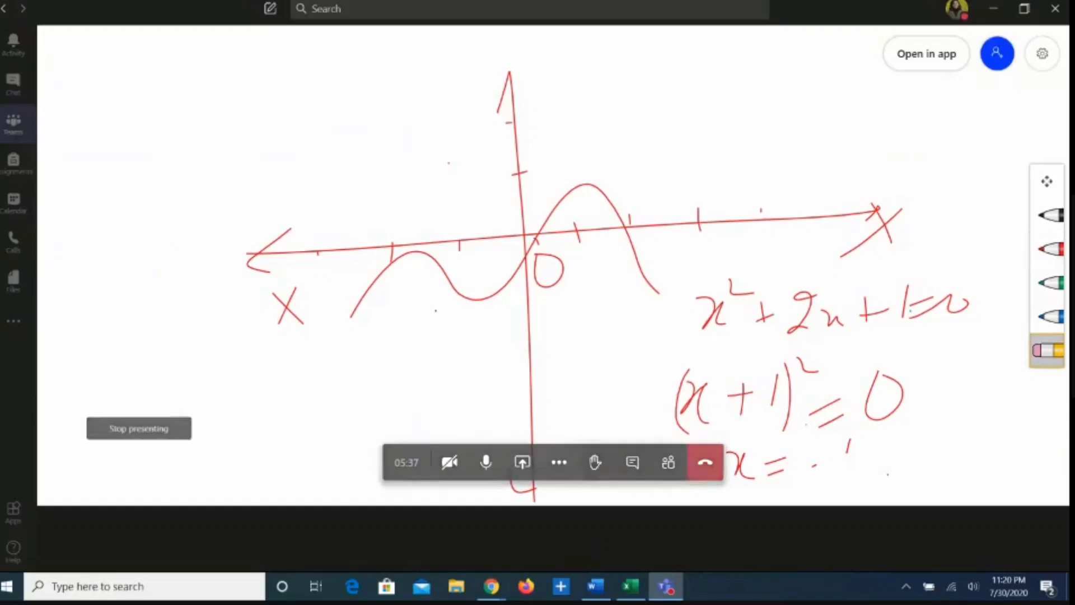
mouse_move(738, 292)
mouse_down()
mouse_move(777, 189)
mouse_move(633, 261)
mouse_move(252, 241)
mouse_move(205, 323)
mouse_move(670, 209)
mouse_move(850, 241)
mouse_move(689, 398)
mouse_move(739, 470)
mouse_move(924, 302)
mouse_move(616, 481)
mouse_move(868, 459)
mouse_move(555, 481)
mouse_move(535, 291)
mouse_move(572, 193)
mouse_move(515, 129)
mouse_up()
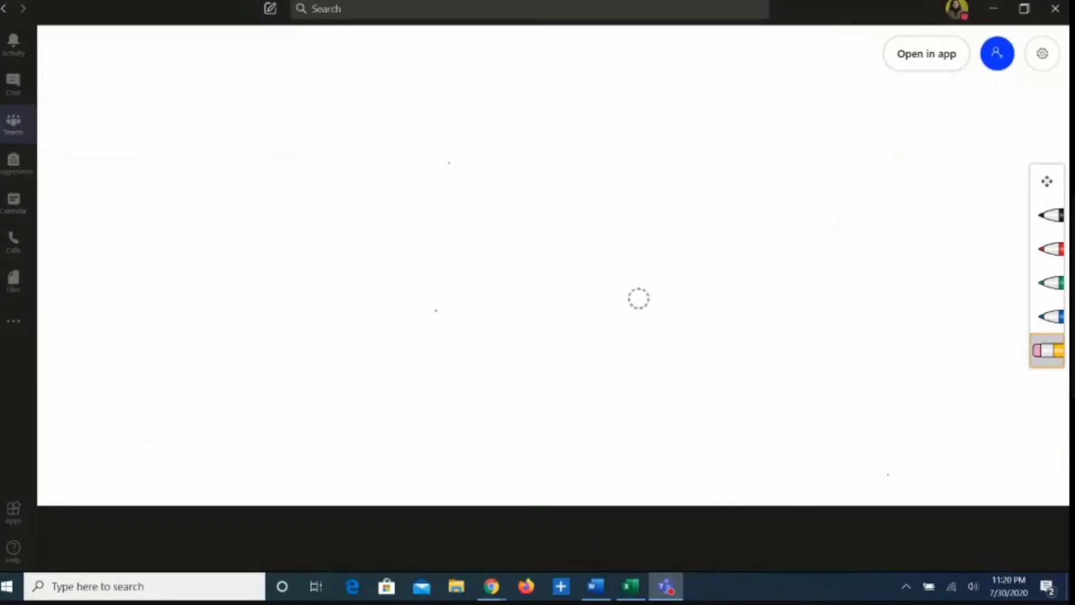
End the meeting for everyone.
click(559, 462)
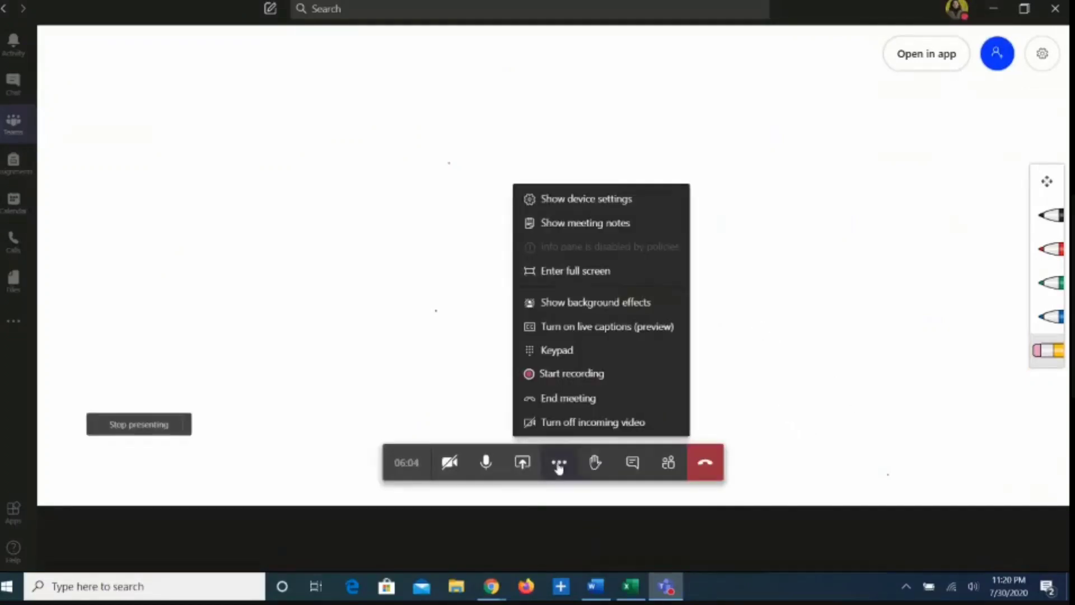
click(557, 399)
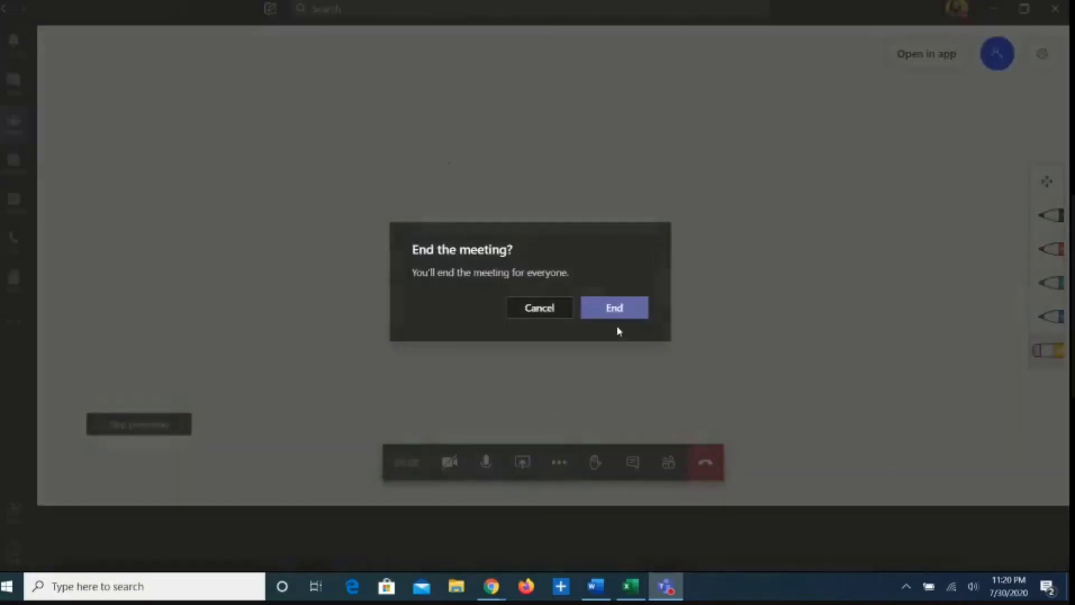